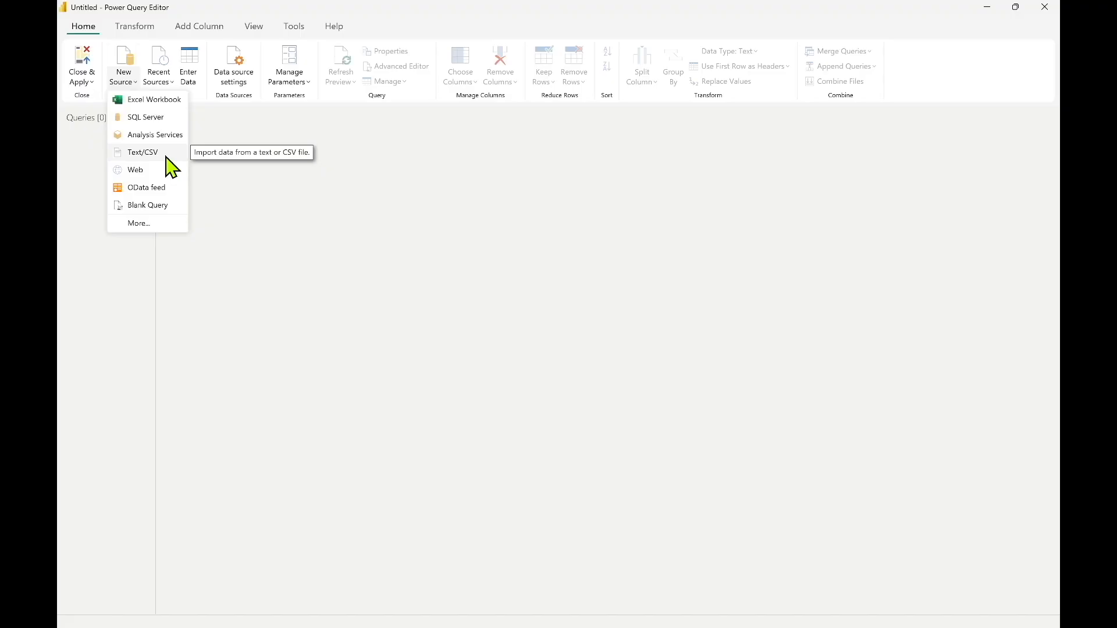
Import For_Hire_Vehicles__FHV__-_Active_20250919.csv as a new text/CSV query with the comma delimiter.
left_click(166, 156)
left_click(227, 112)
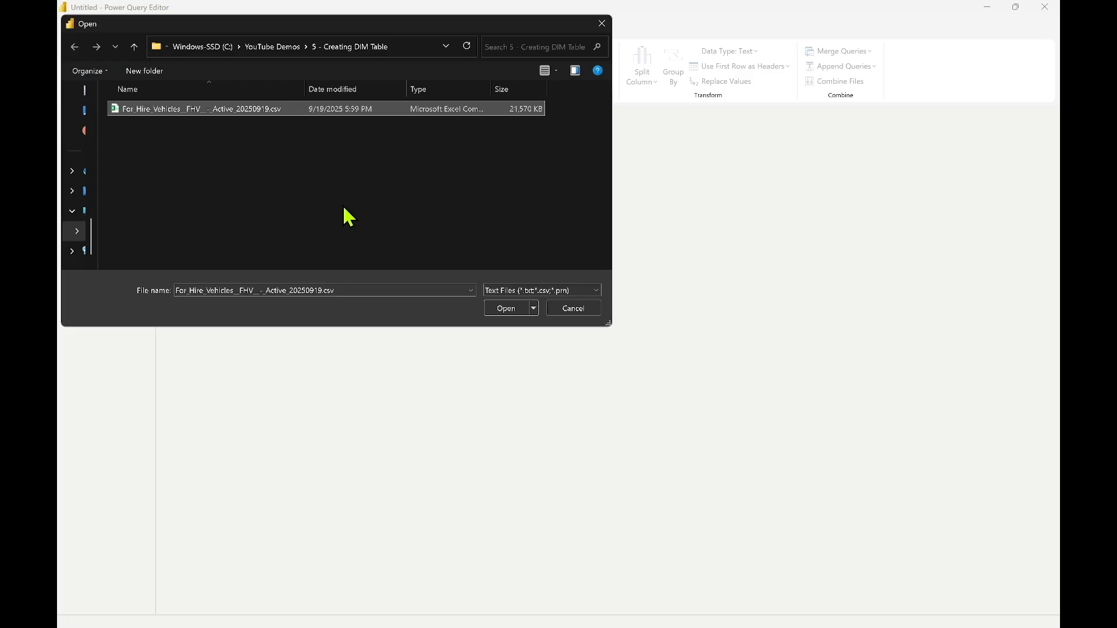
left_click(507, 309)
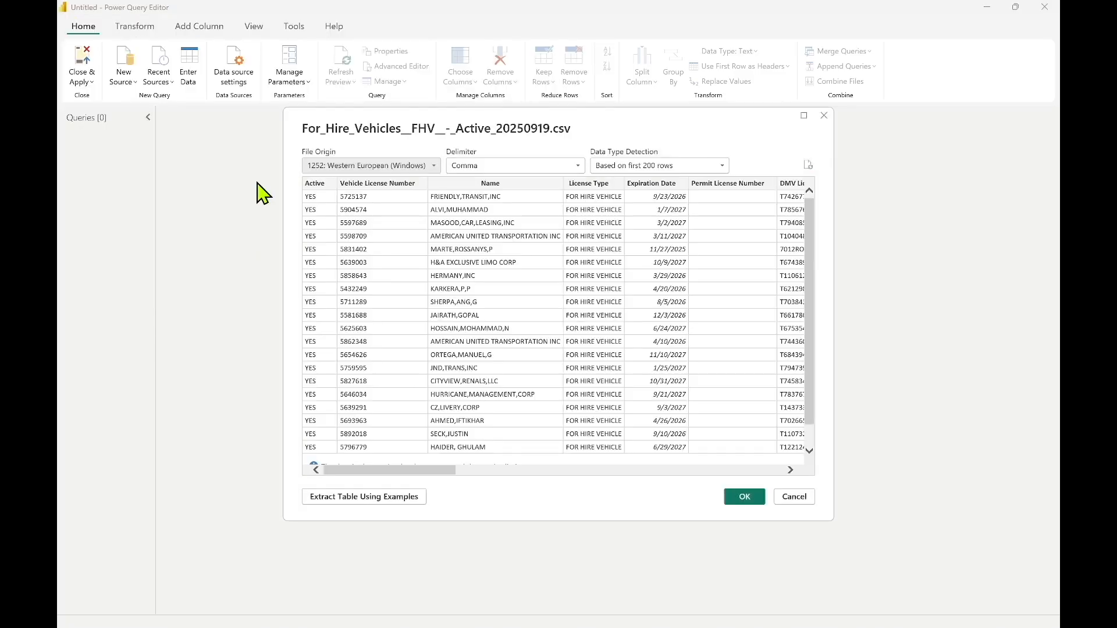
left_click(744, 497)
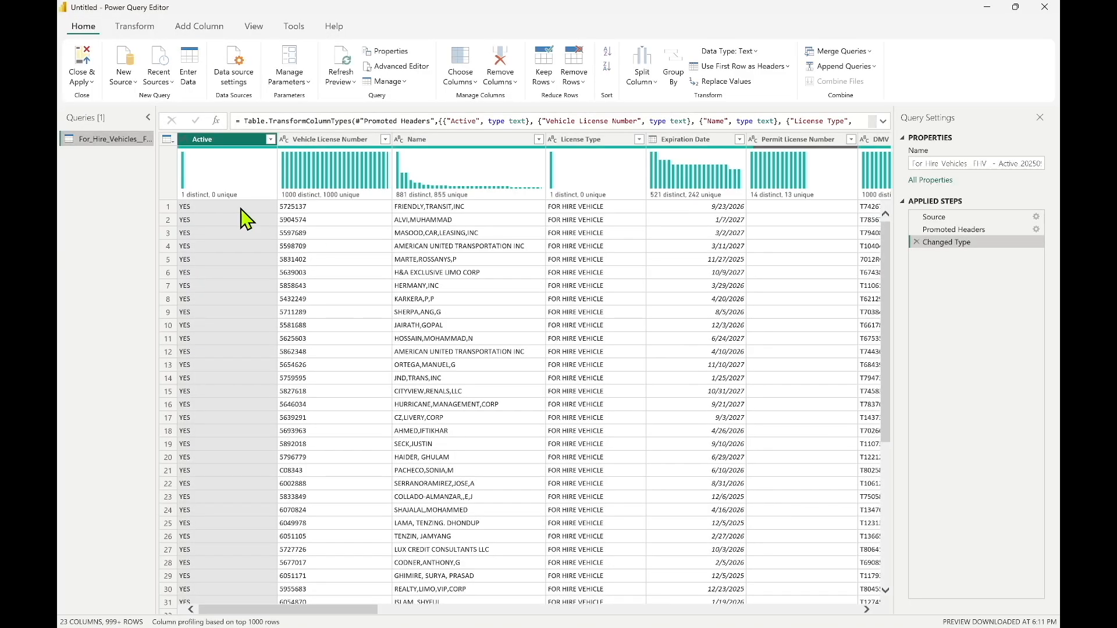
Duplicate the imported For_Hire_Vehicles query to serve as the basis for a names dimension table.
left_click(472, 145)
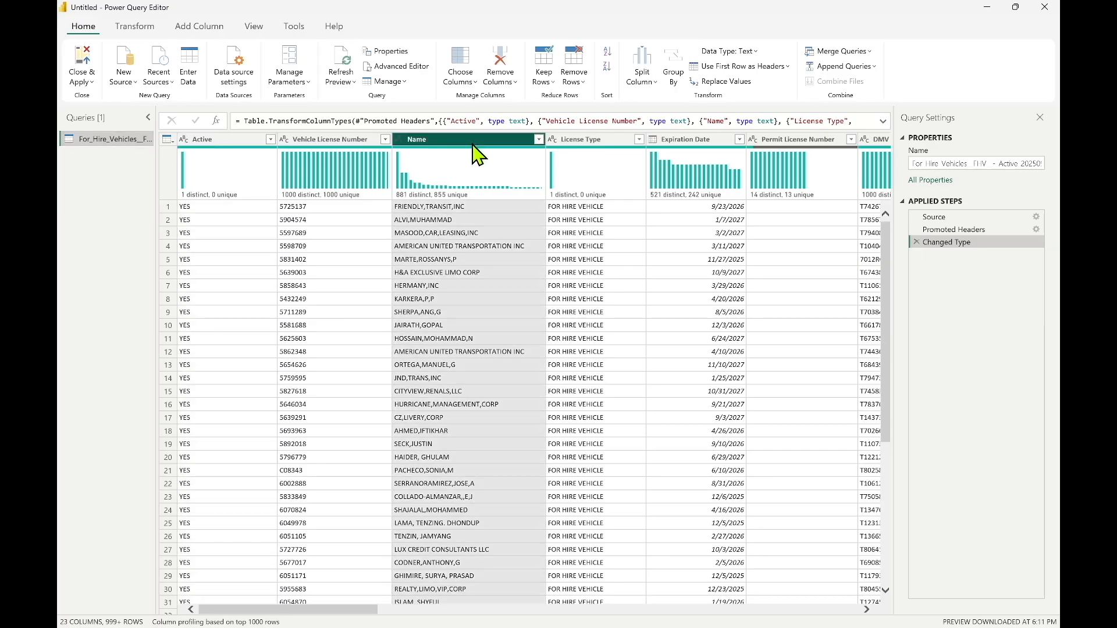
right_click(101, 142)
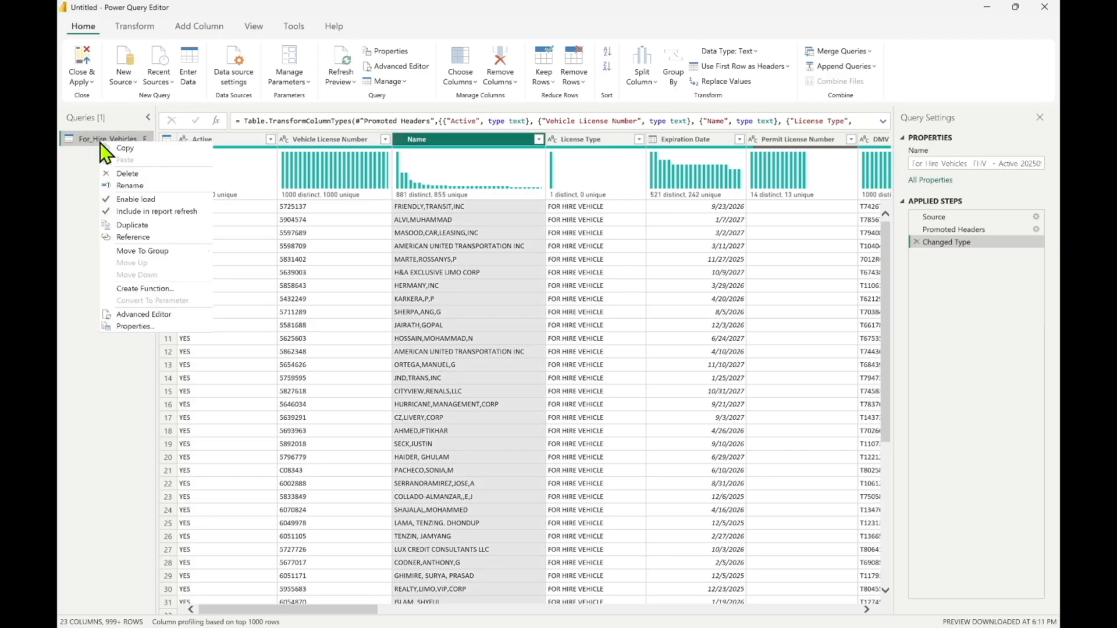
left_click(168, 225)
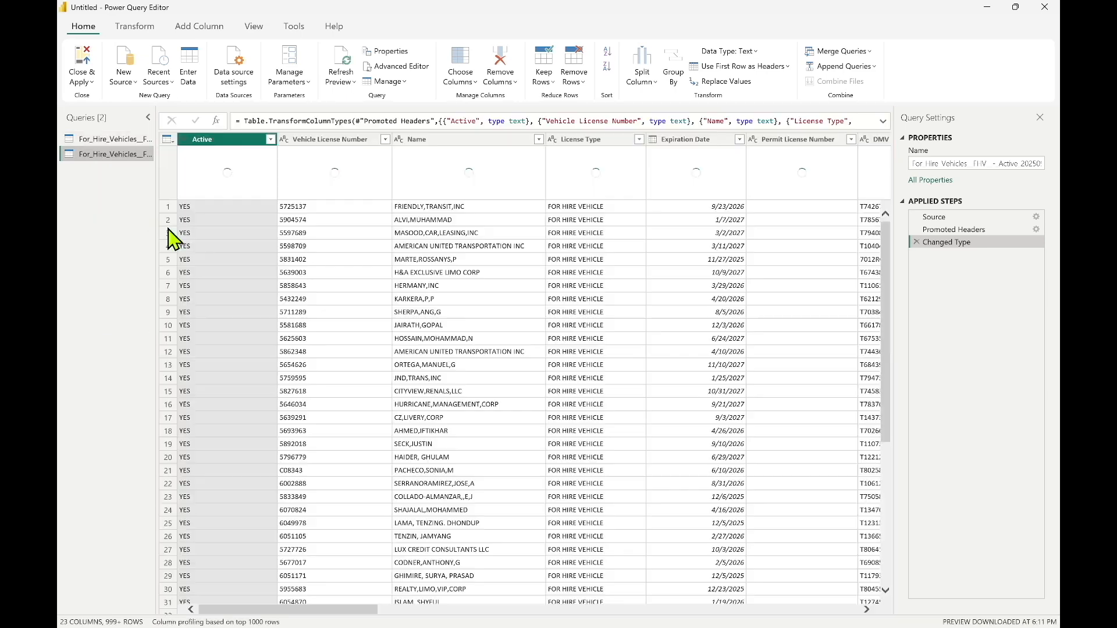
In the duplicated query, remove all columns except Name and remove the duplicate names.
left_click(474, 147)
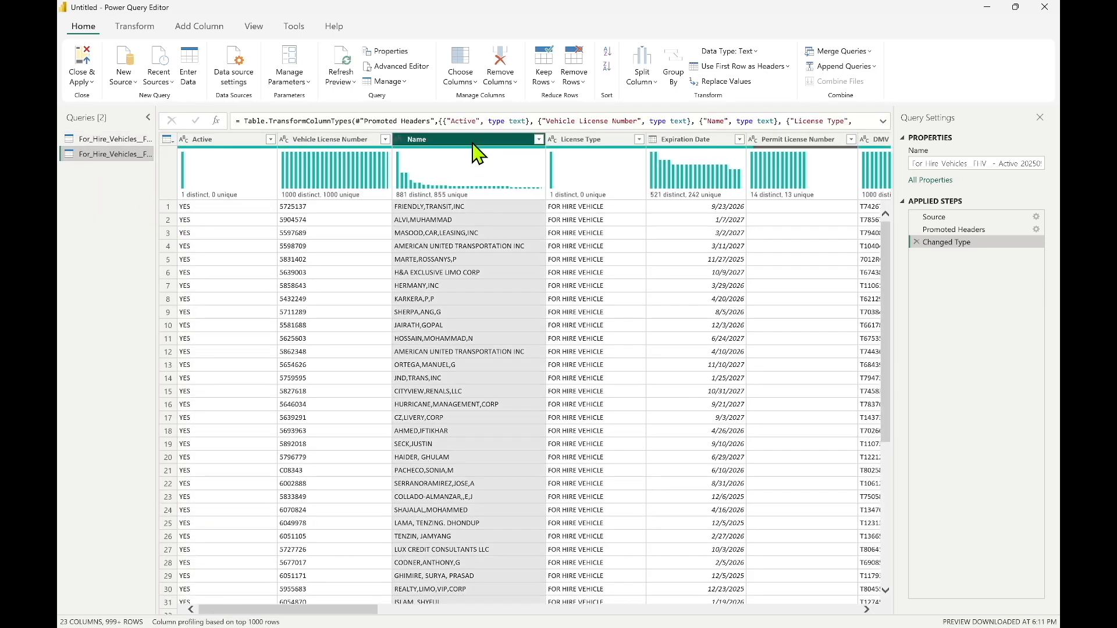
right_click(472, 144)
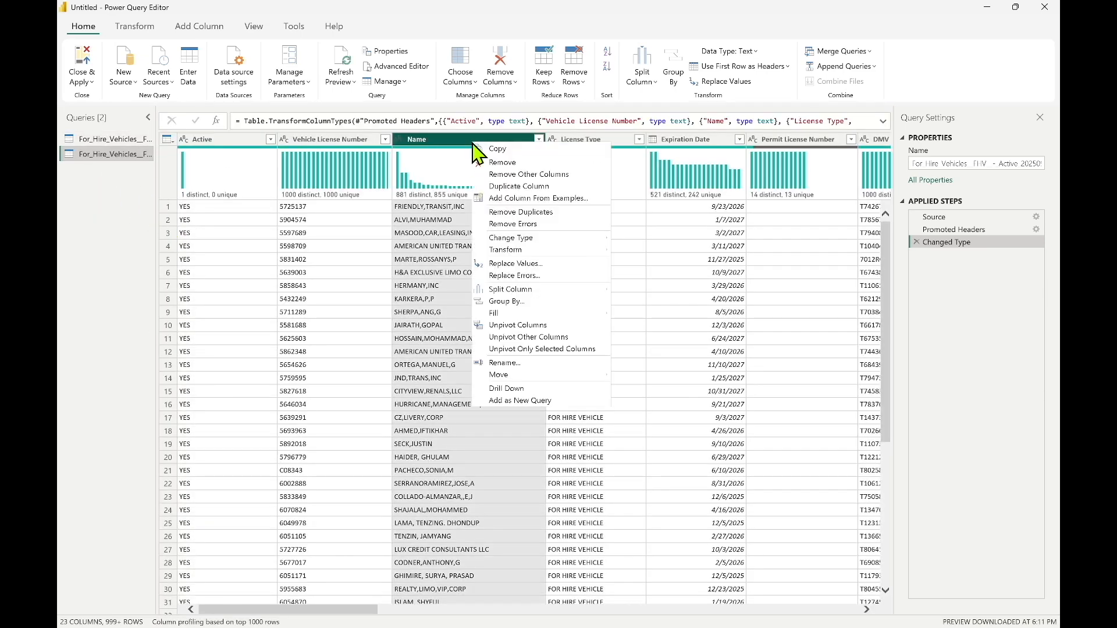
left_click(577, 179)
right_click(225, 143)
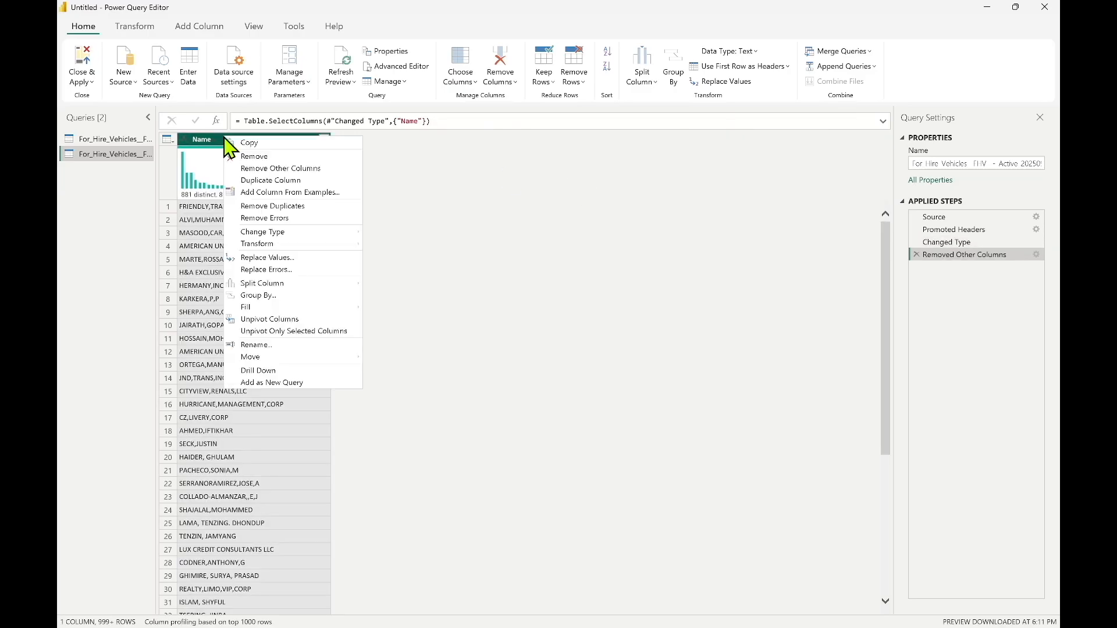
left_click(312, 208)
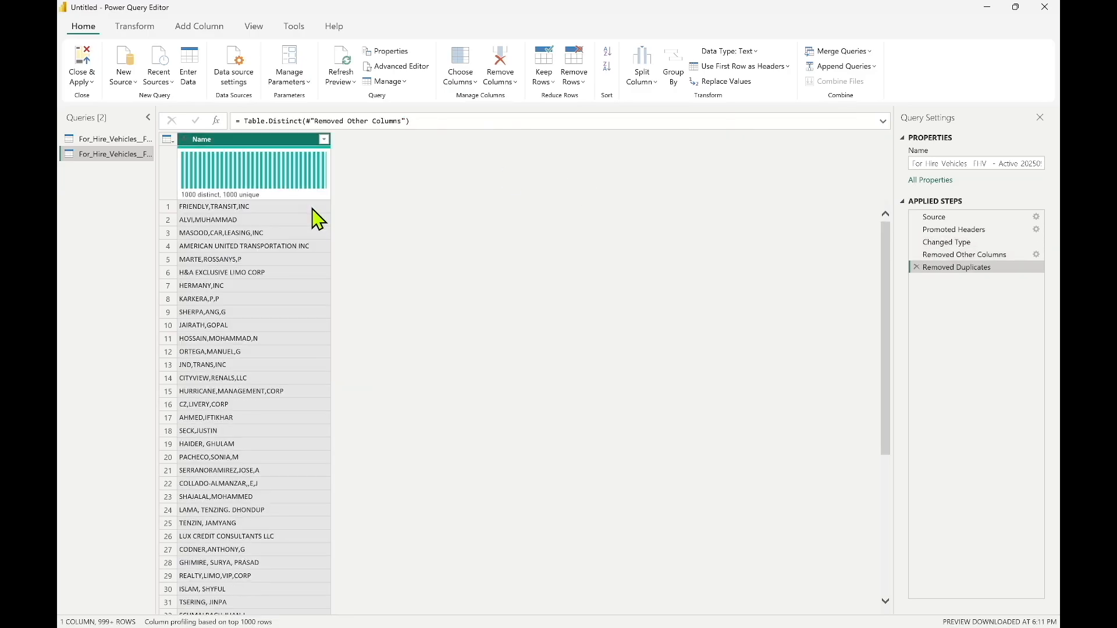
Add an index column starting from 1 to the duplicated query and rename it Name Key.
left_click(217, 28)
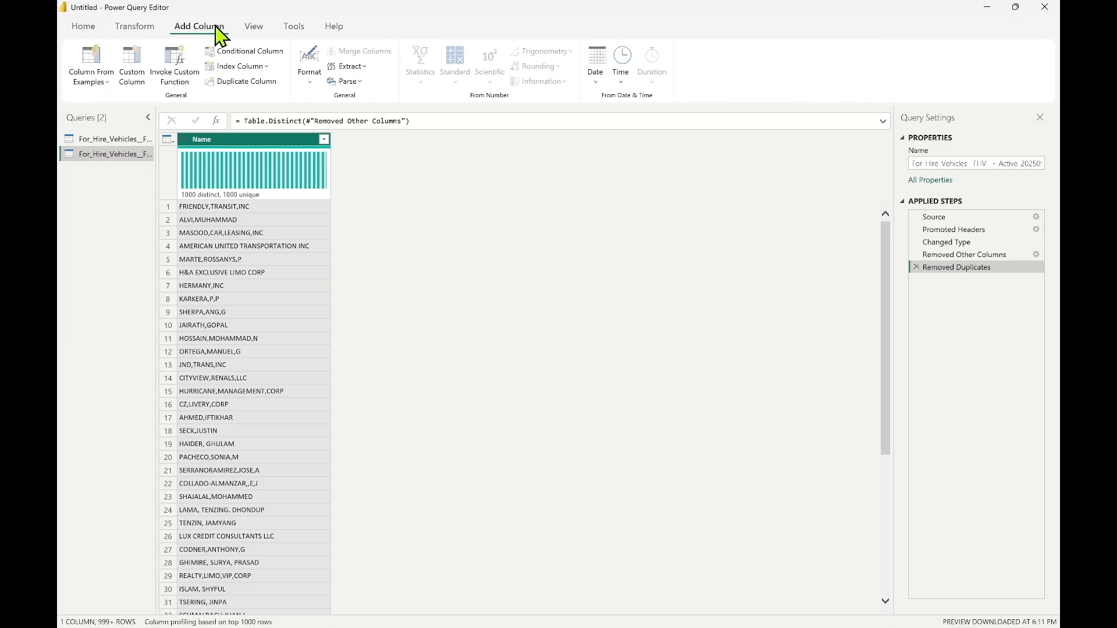
left_click(267, 68)
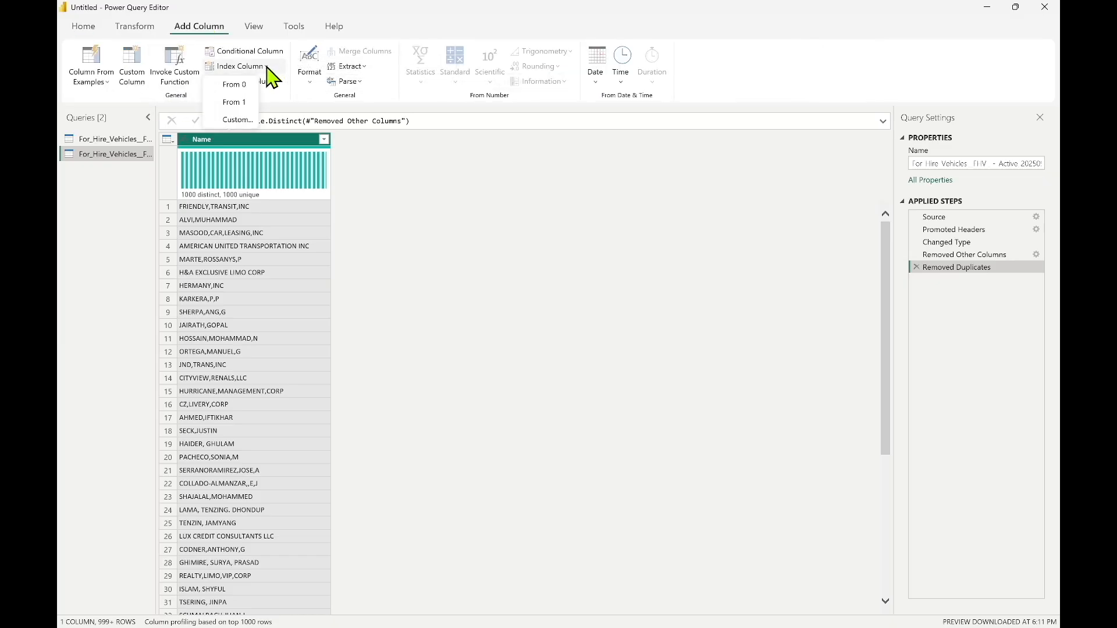
left_click(234, 102)
double_click(385, 139)
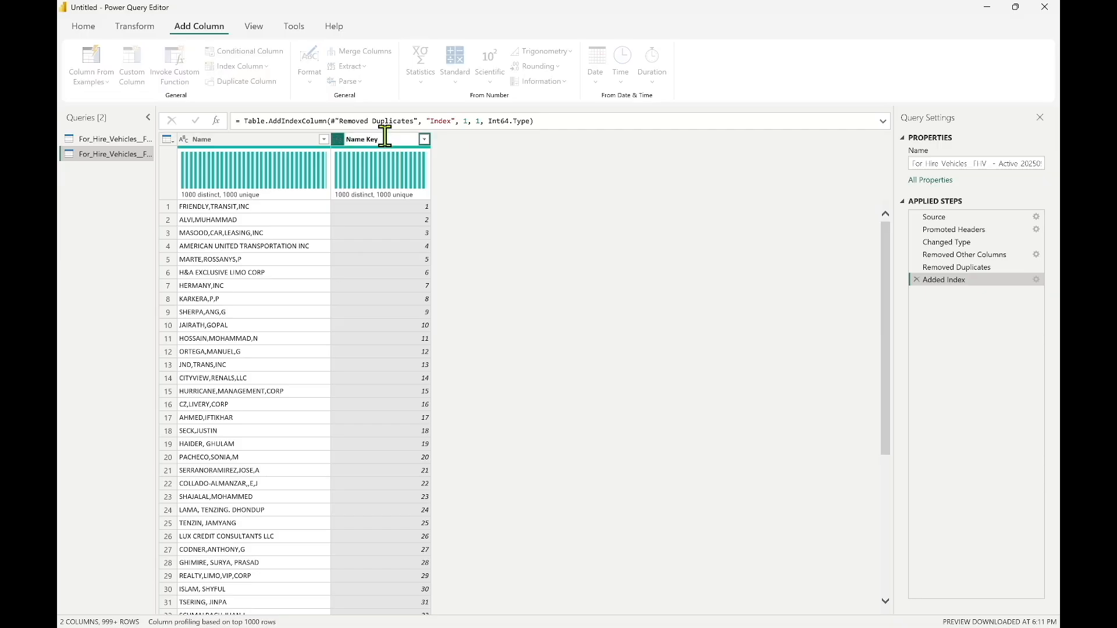
type("Name Key")
key("Return")
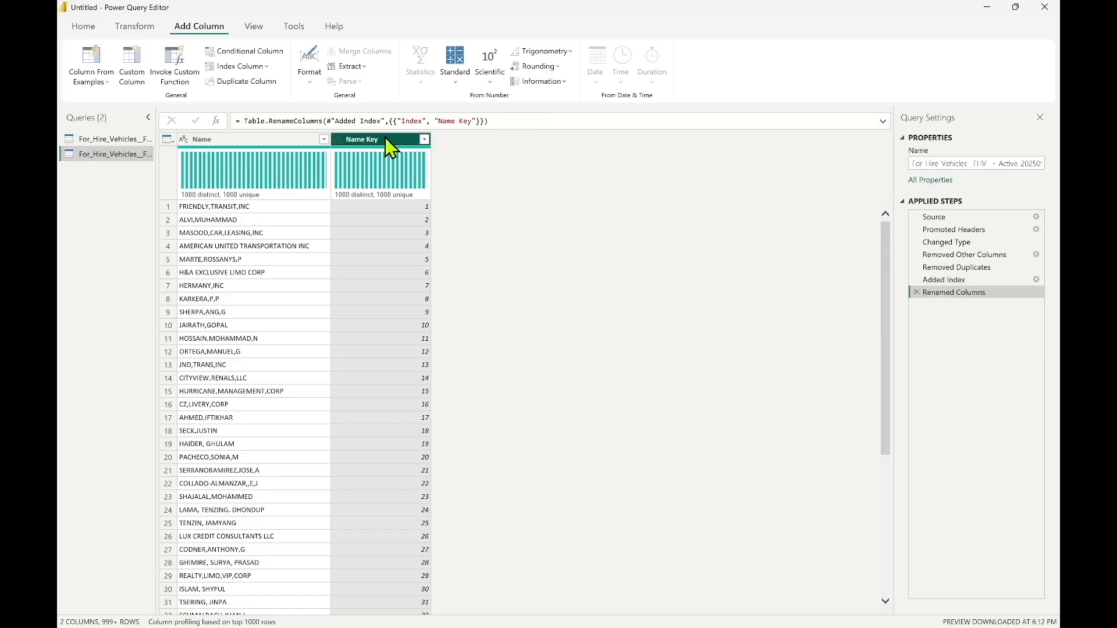
Merge the original vehicles query with its duplicate (2), matching on the Name columns with a left outer join.
left_click(101, 142)
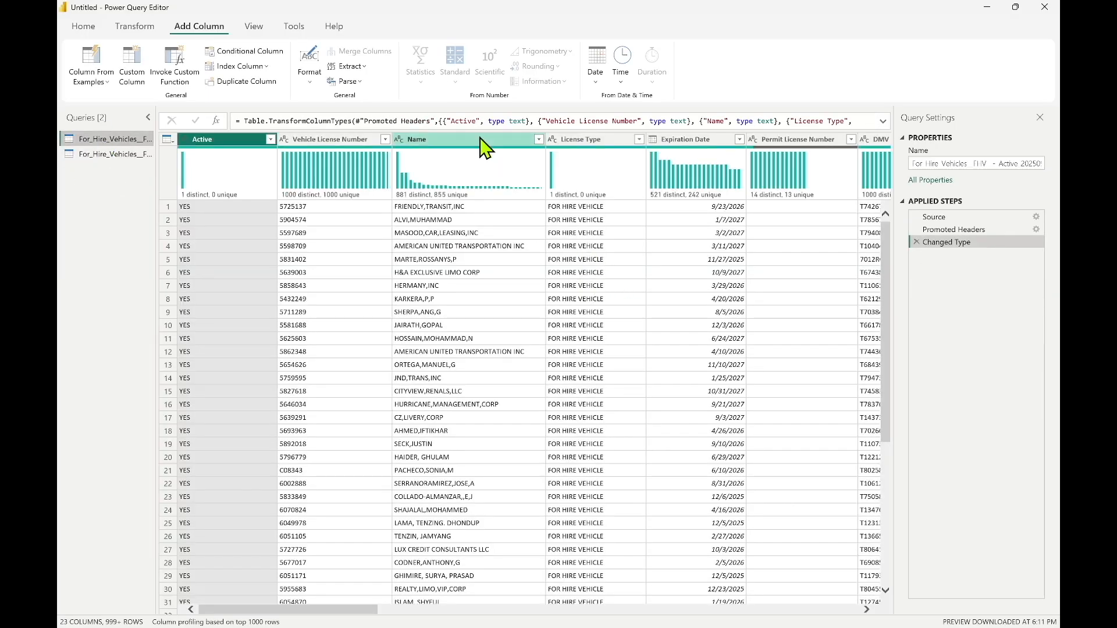
left_click(83, 27)
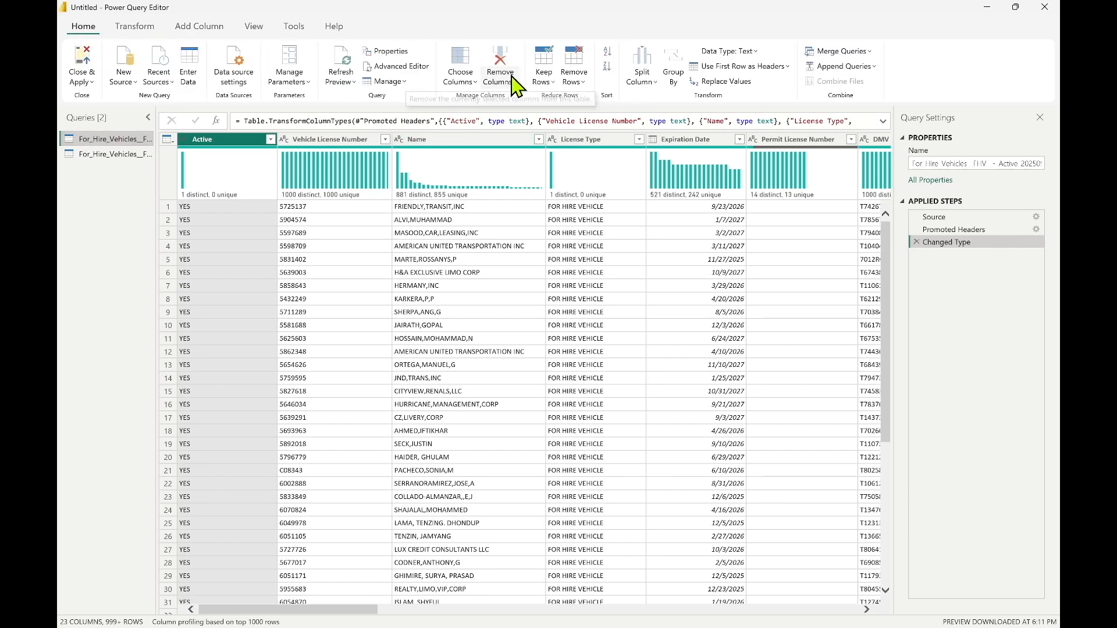
left_click(870, 53)
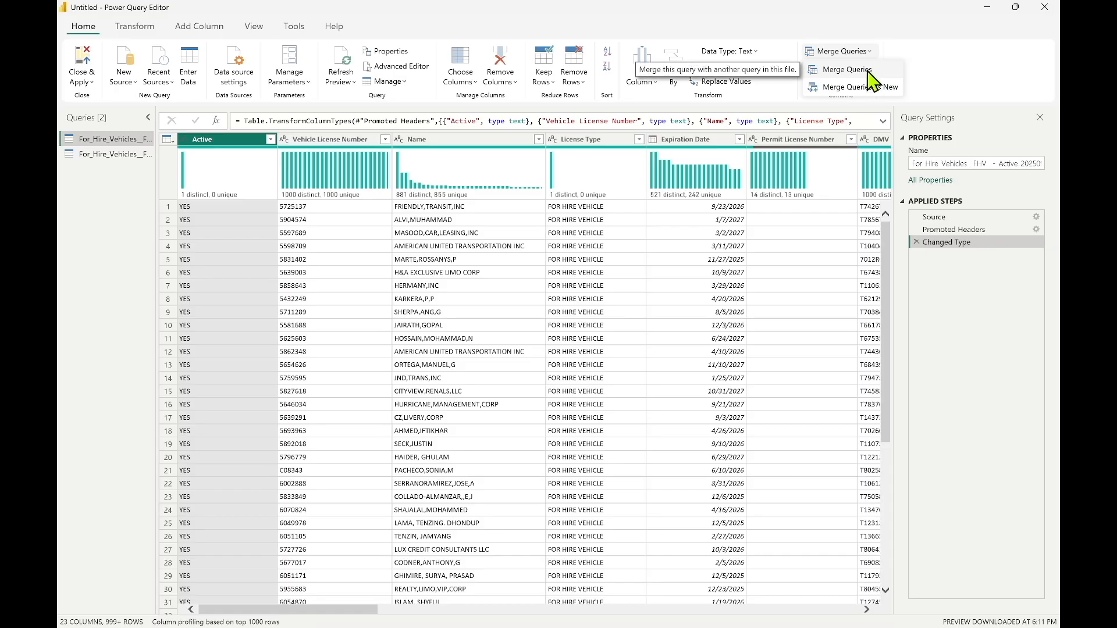
left_click(870, 71)
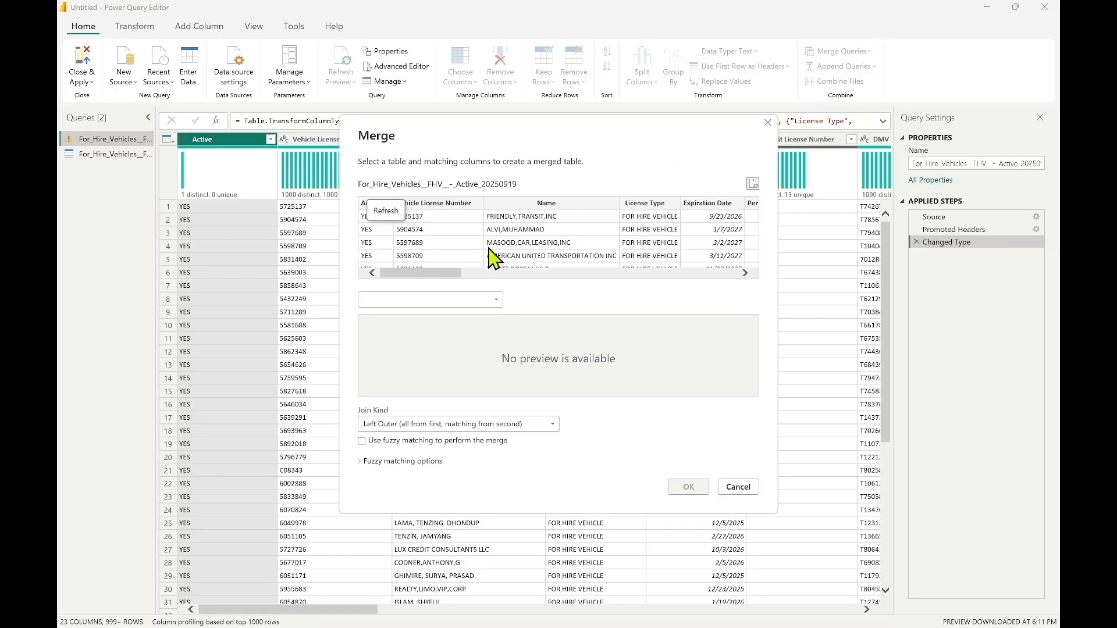
left_click(451, 299)
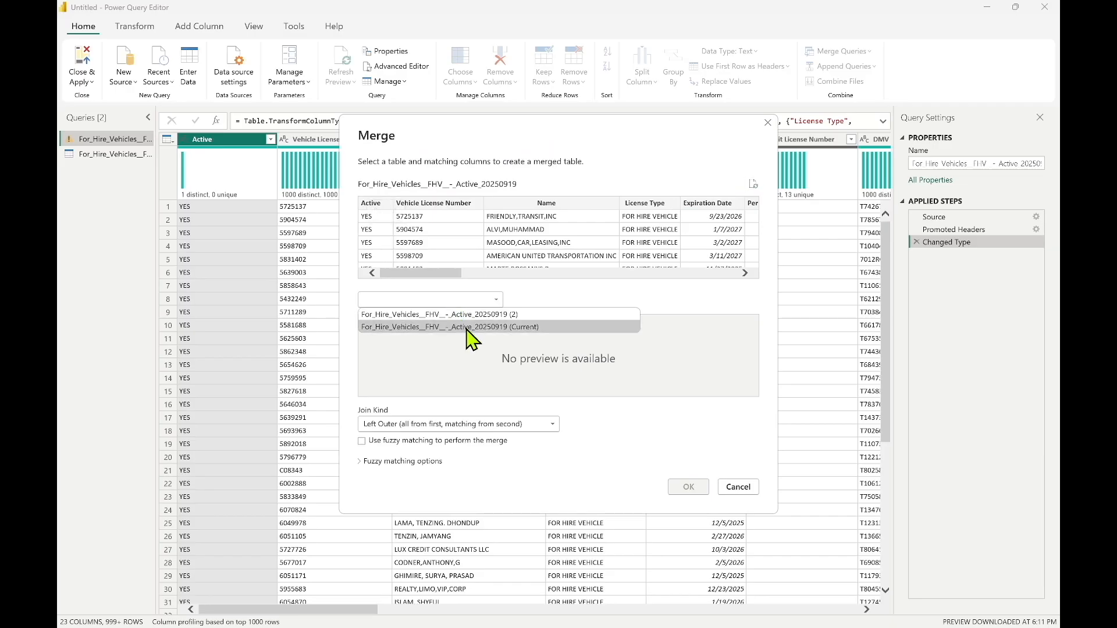
left_click(483, 317)
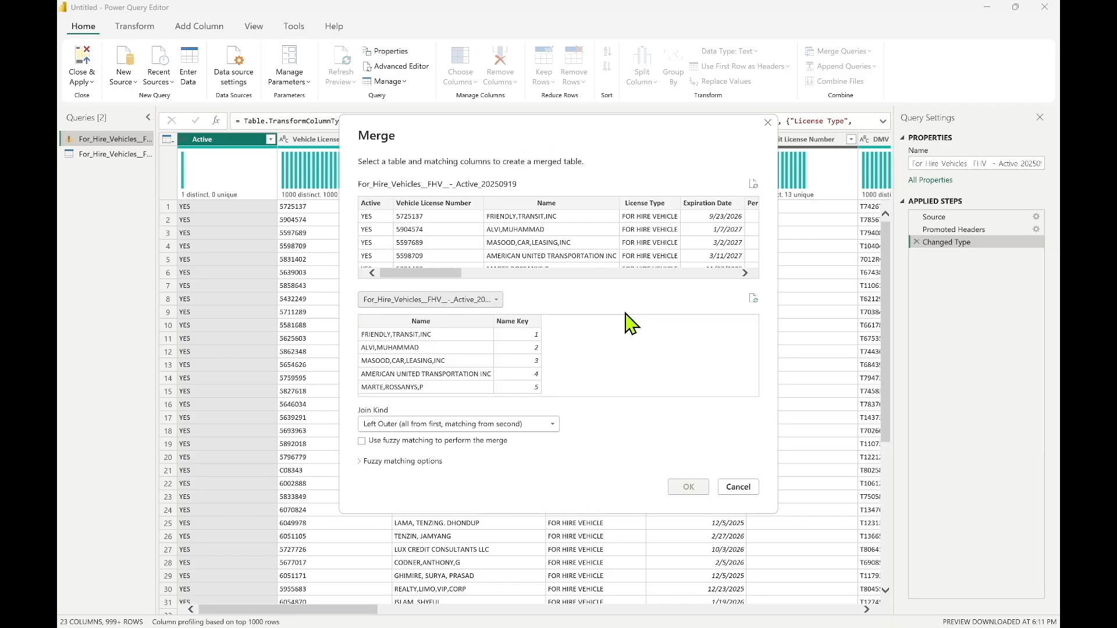
left_click(573, 201)
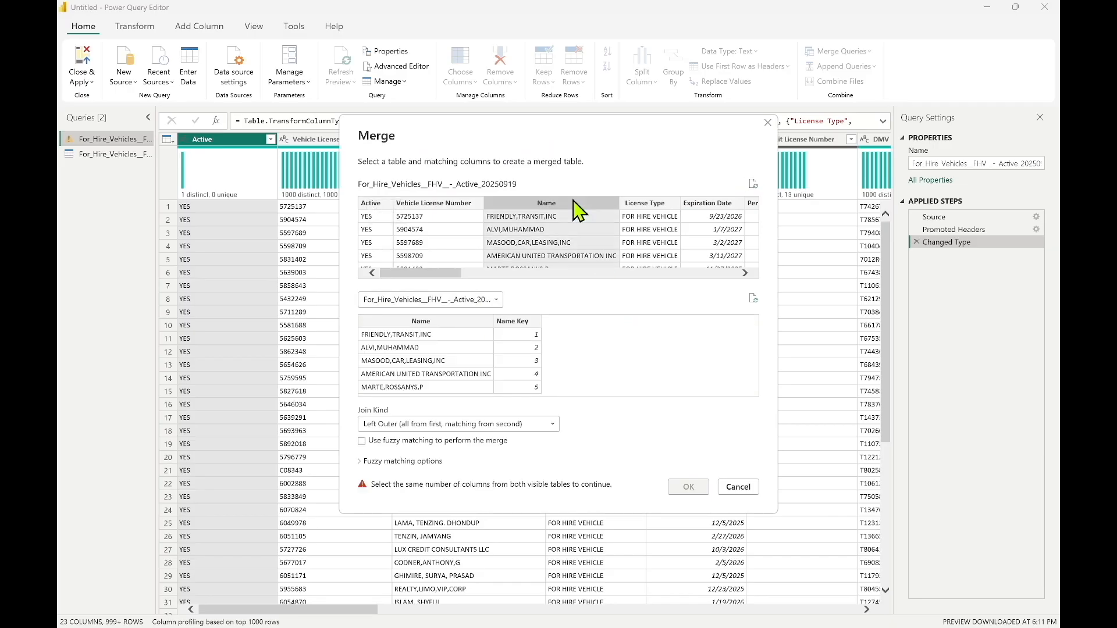
left_click(441, 323)
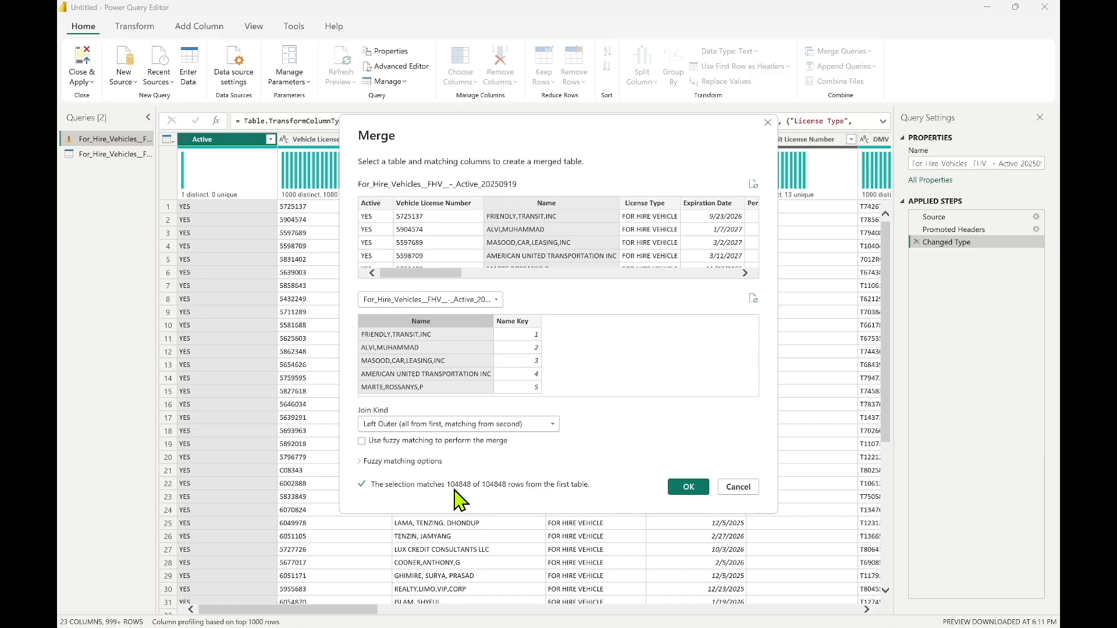
left_click(689, 486)
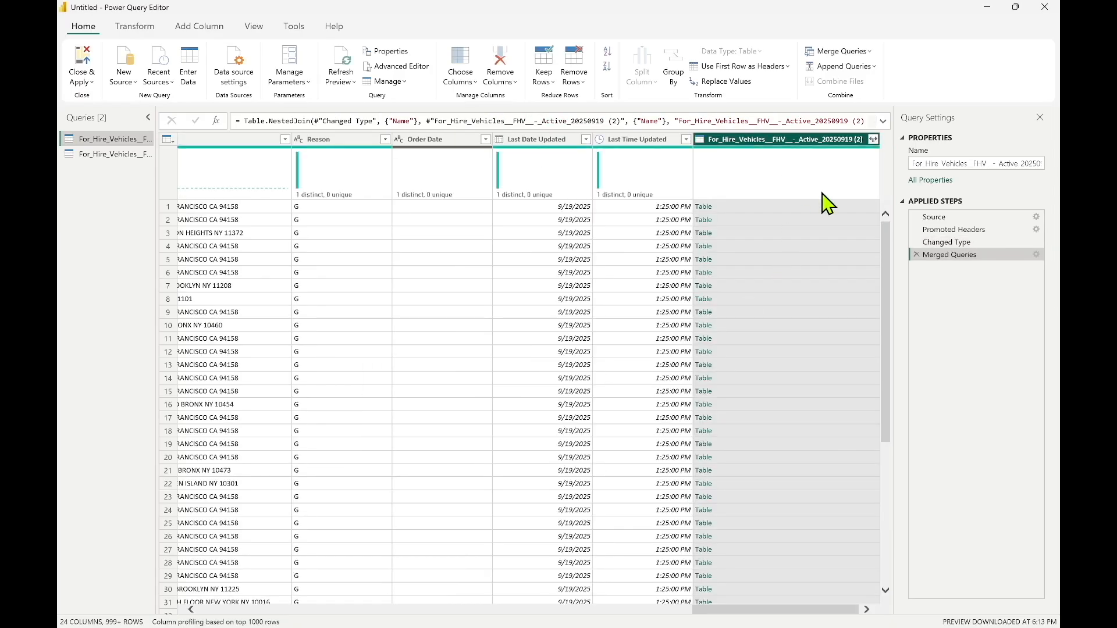
Expand the merged table column to only Name Key, without using the original column name as prefix.
left_click(874, 140)
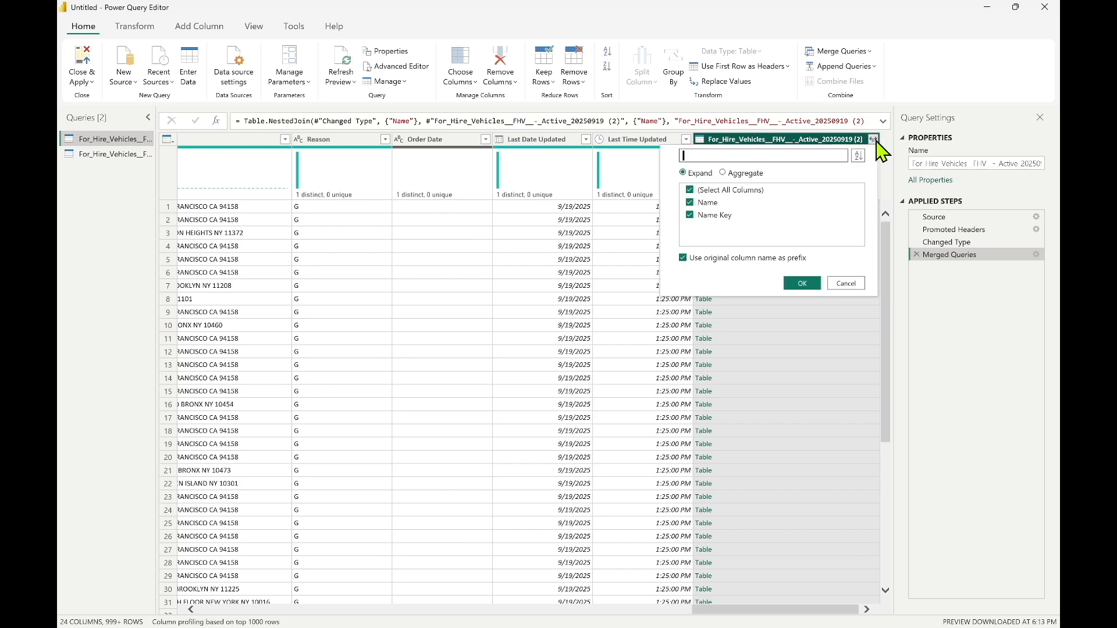
left_click(691, 203)
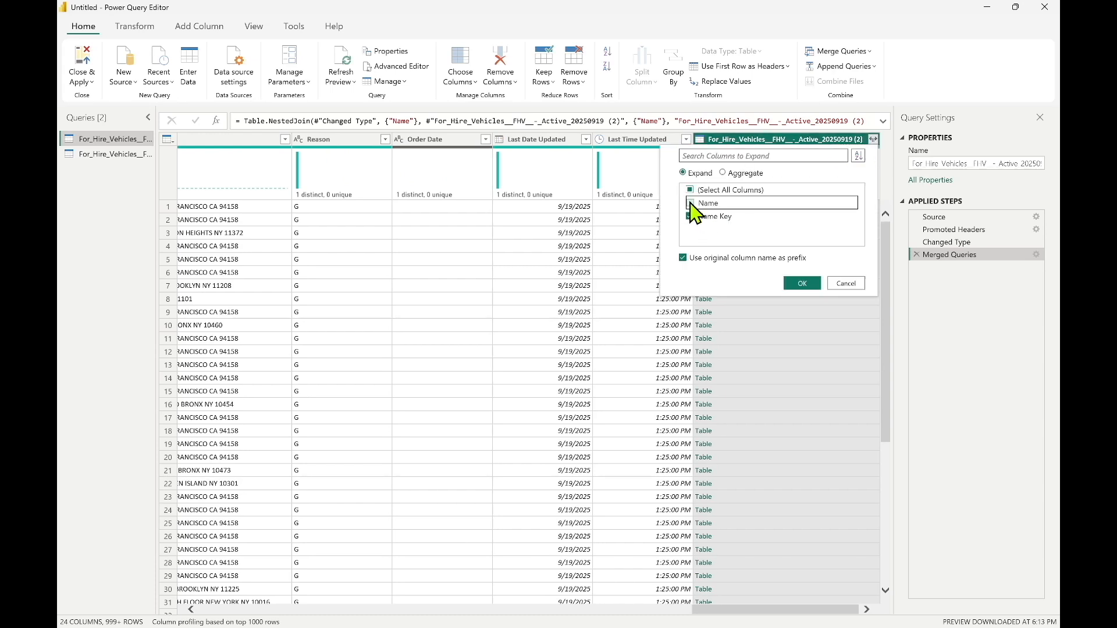
left_click(683, 258)
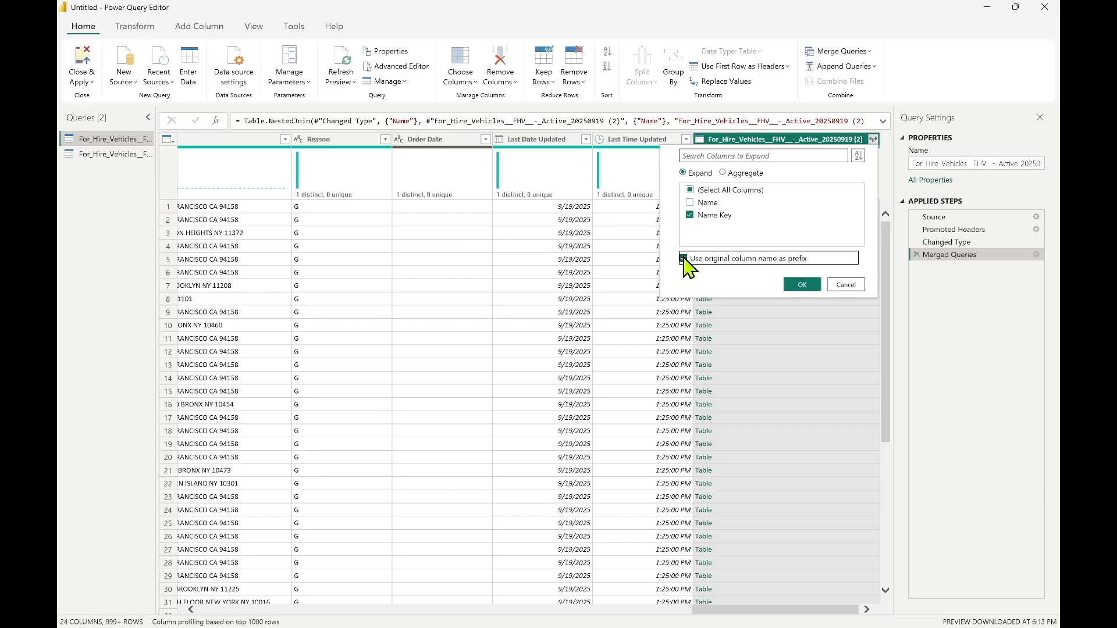
left_click(802, 284)
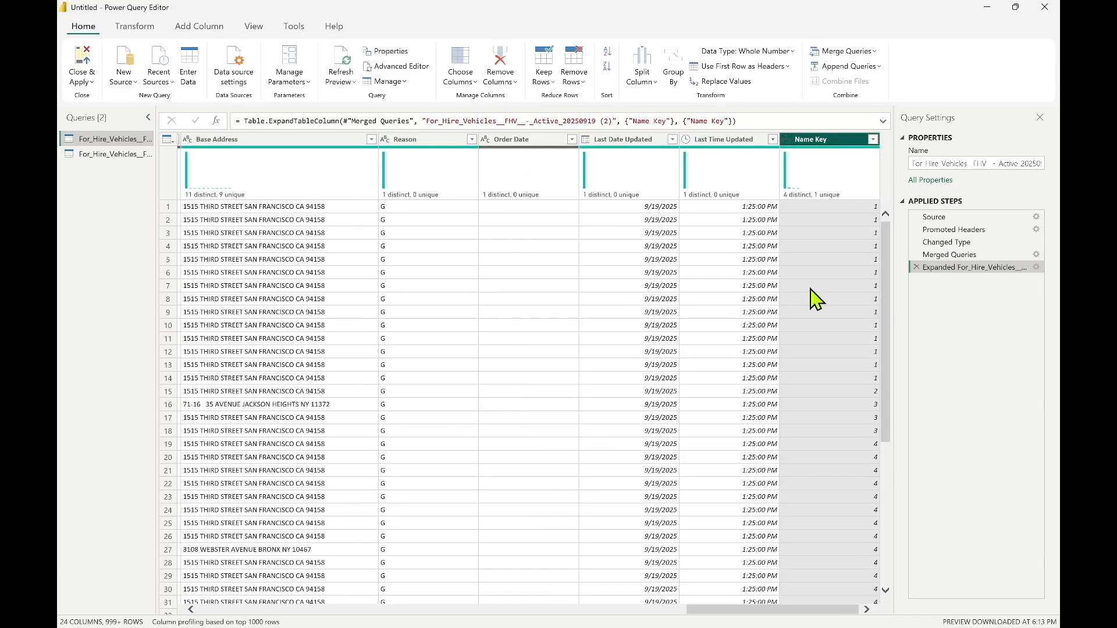
Remove the original Name column from the merged vehicles query.
left_click_drag(828, 616, 264, 583)
left_click(468, 140)
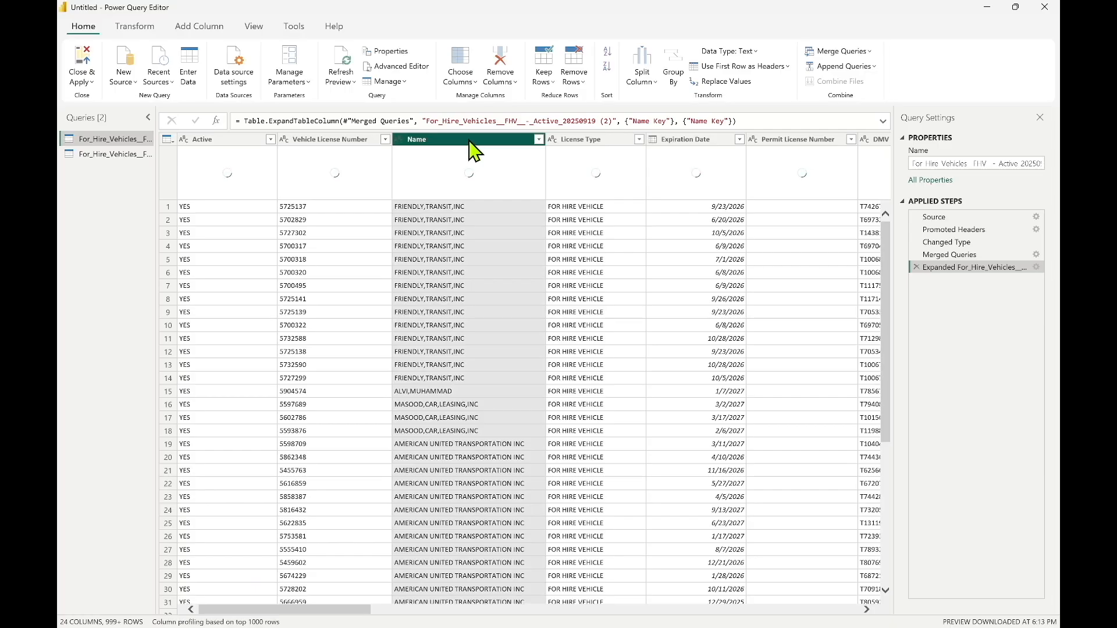
right_click(469, 141)
left_click(527, 159)
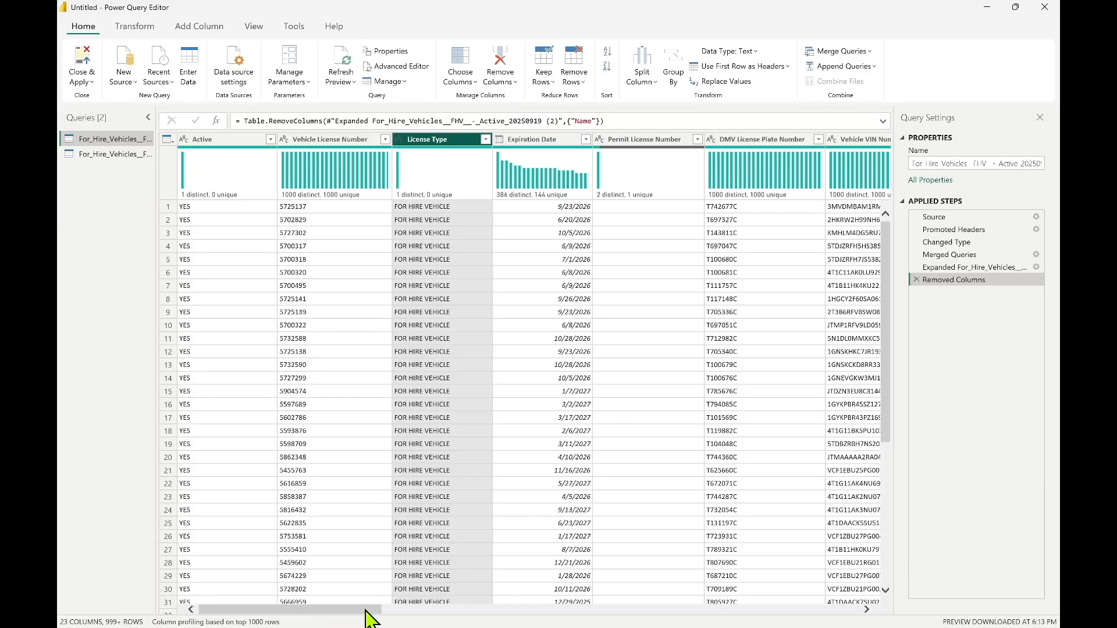
Check the Name Key column, compare it with the Name column at the preceding expand step, and return to the Removed Columns step.
left_click_drag(368, 610, 748, 605)
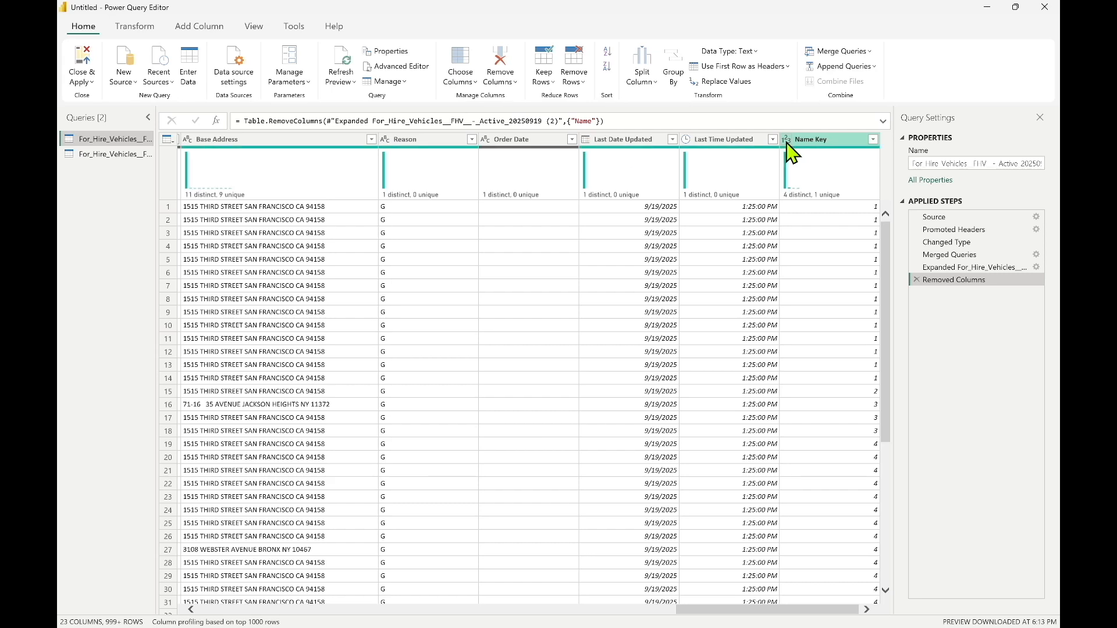
left_click(922, 267)
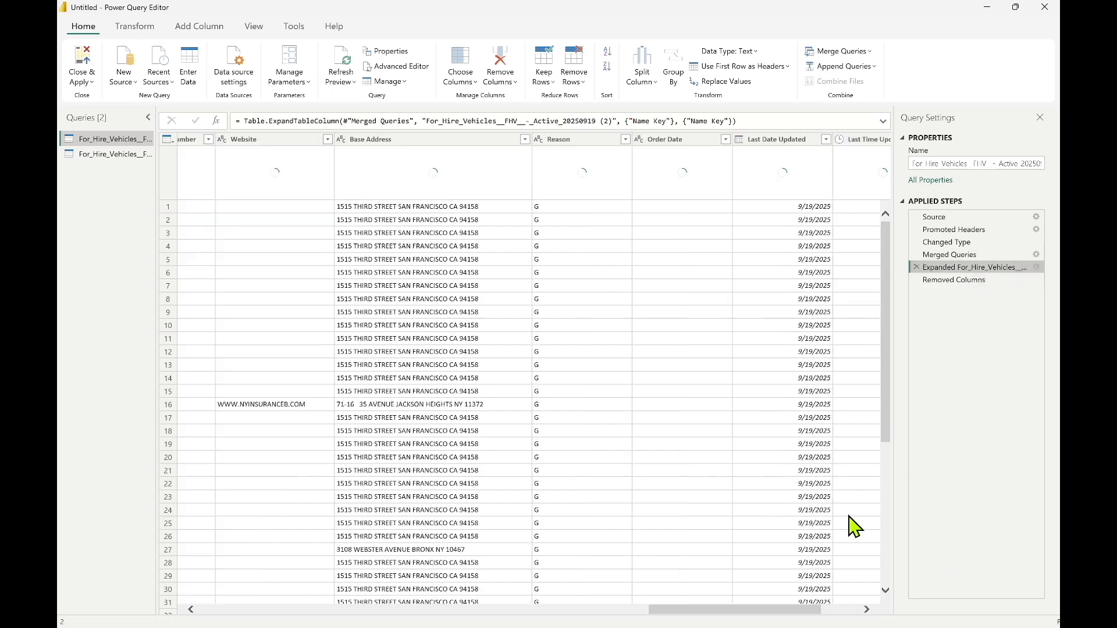
left_click_drag(776, 612, 616, 619)
left_click_drag(616, 619, 325, 617)
left_click(480, 142)
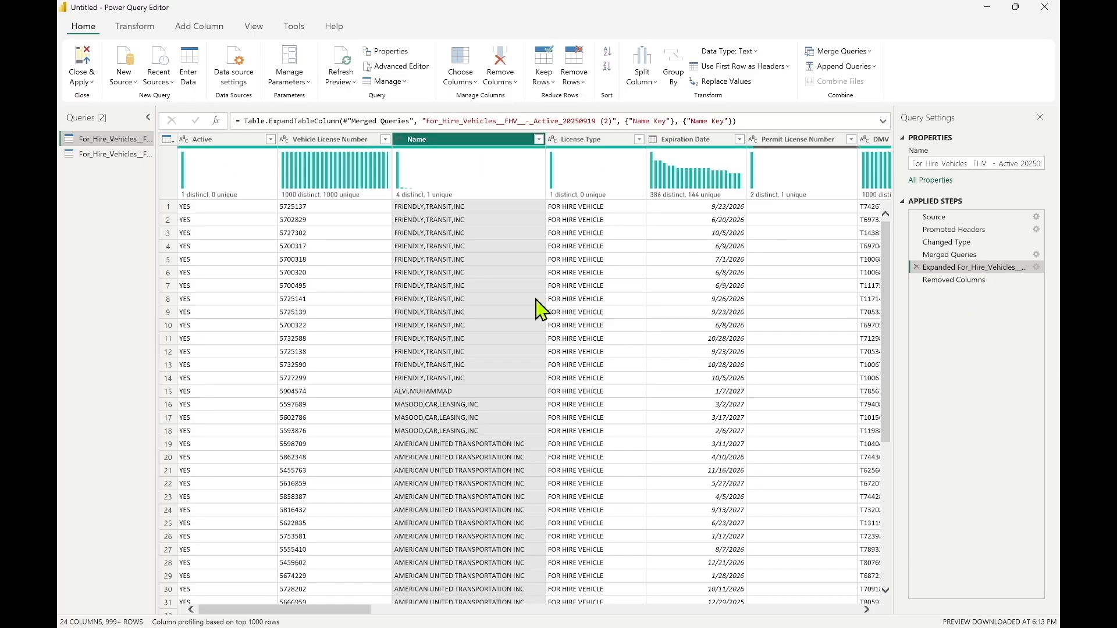
left_click(931, 280)
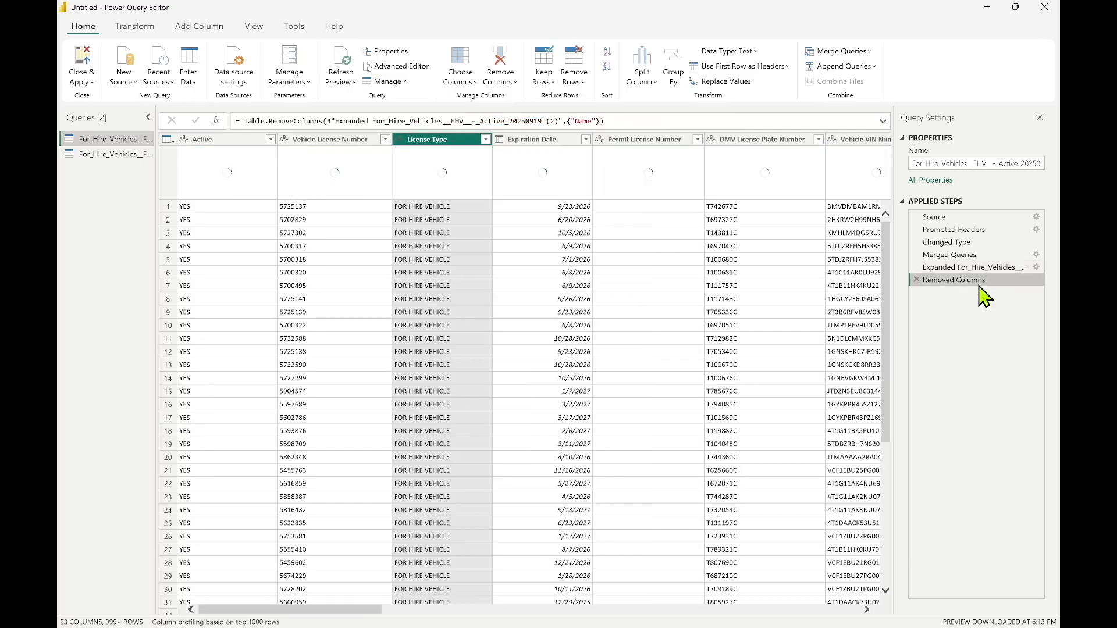
Rename the duplicated query DIM Names and apply the query changes to load both tables.
left_click(114, 157)
left_click(113, 155)
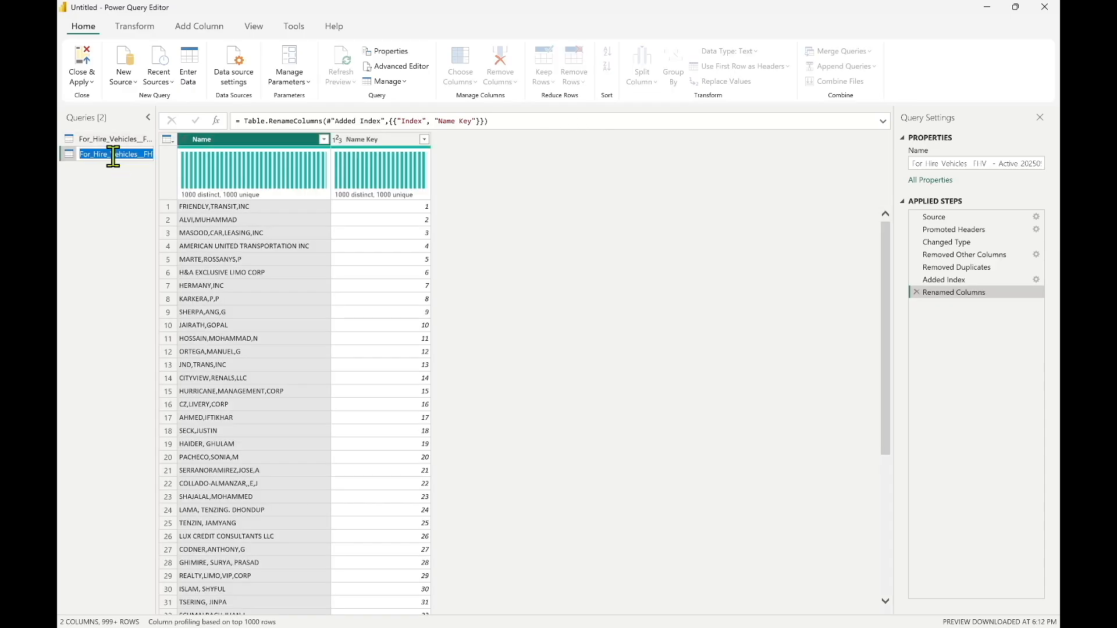
type("DIM Names")
key("Return")
left_click(66, 48)
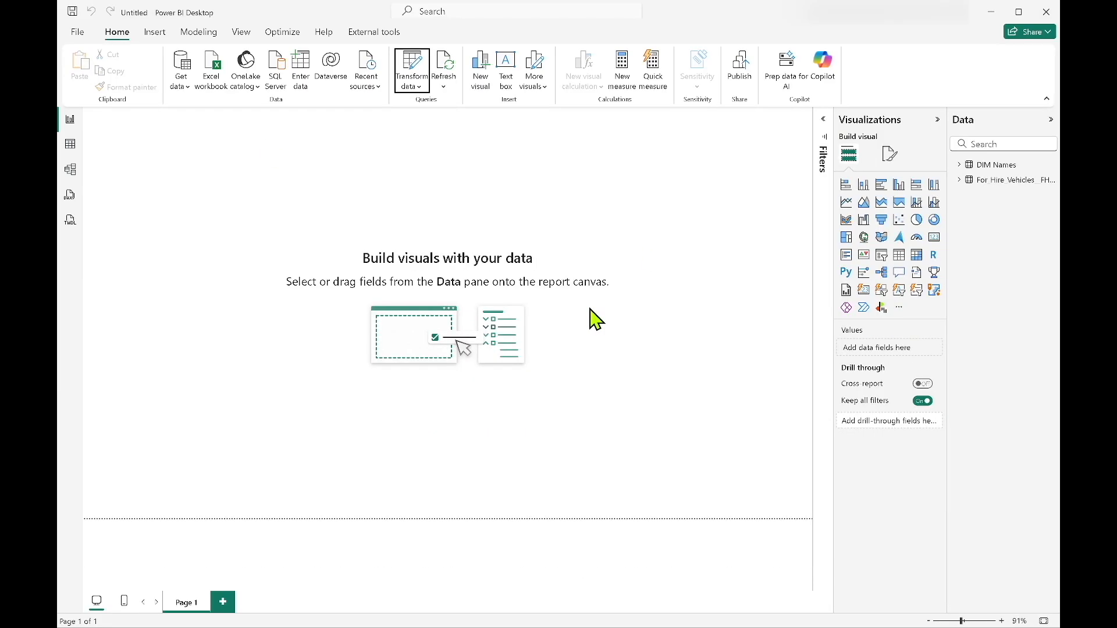
In the model view, create an active many-to-one relationship with single cross-filtering from the vehicles table's Name Key to DIM Names' Name Key.
left_click(74, 174)
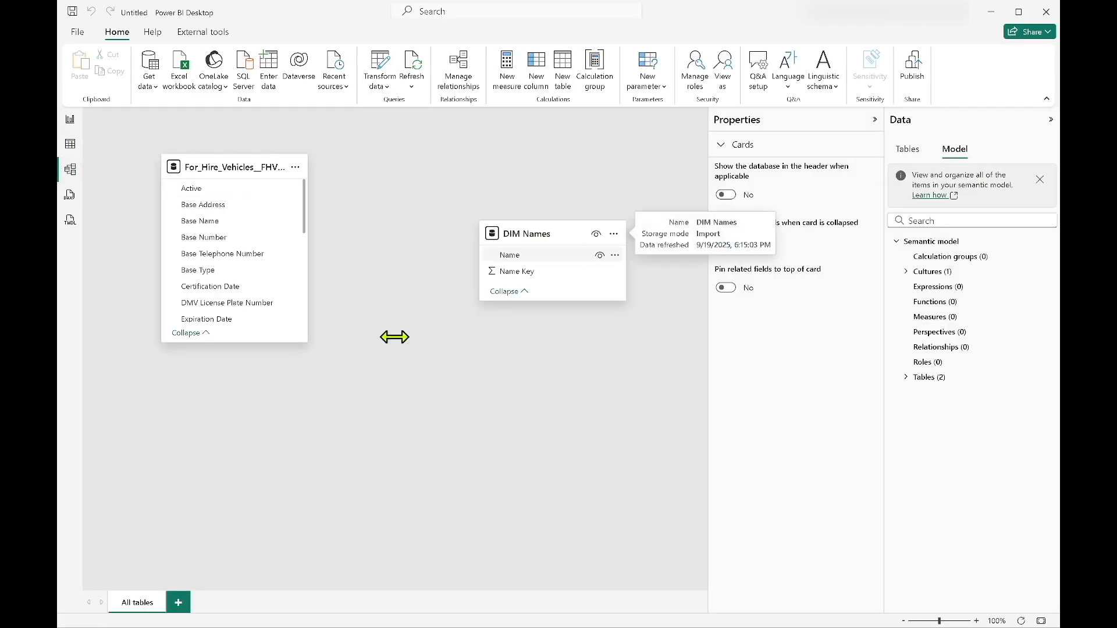
left_click_drag(298, 344, 302, 423)
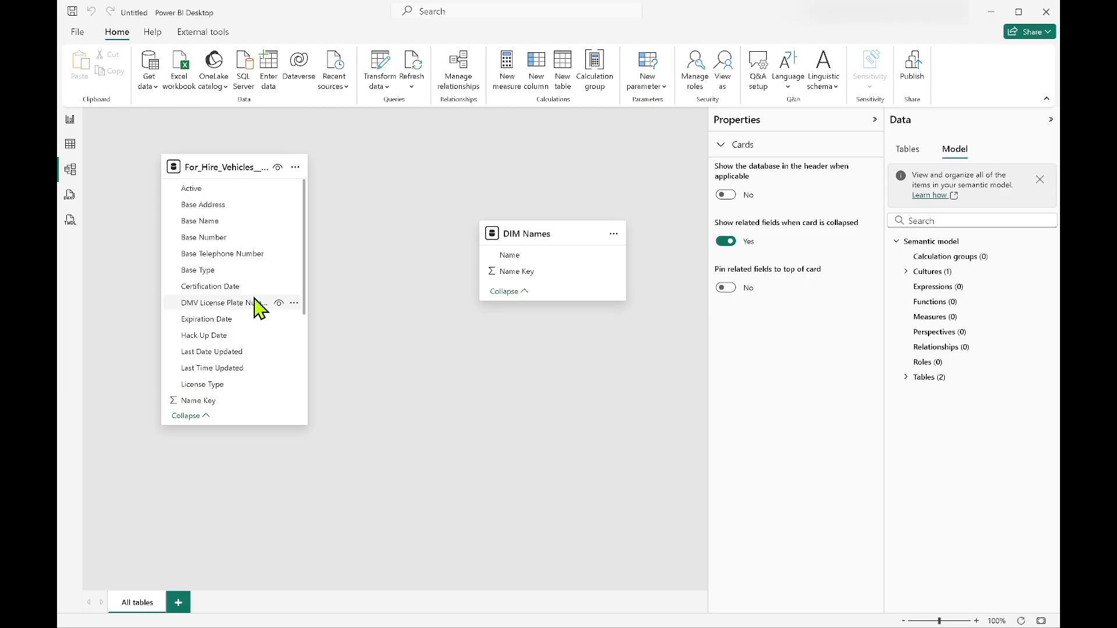
scroll(260, 291, "down", 3)
left_click(224, 251)
left_click_drag(225, 251, 552, 273)
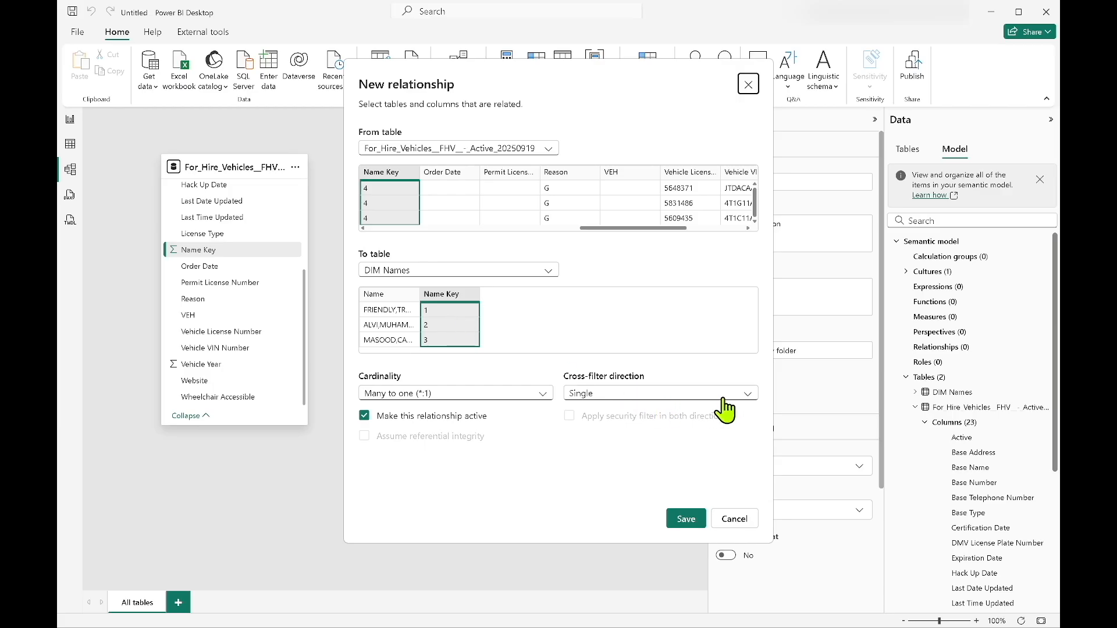
left_click(676, 524)
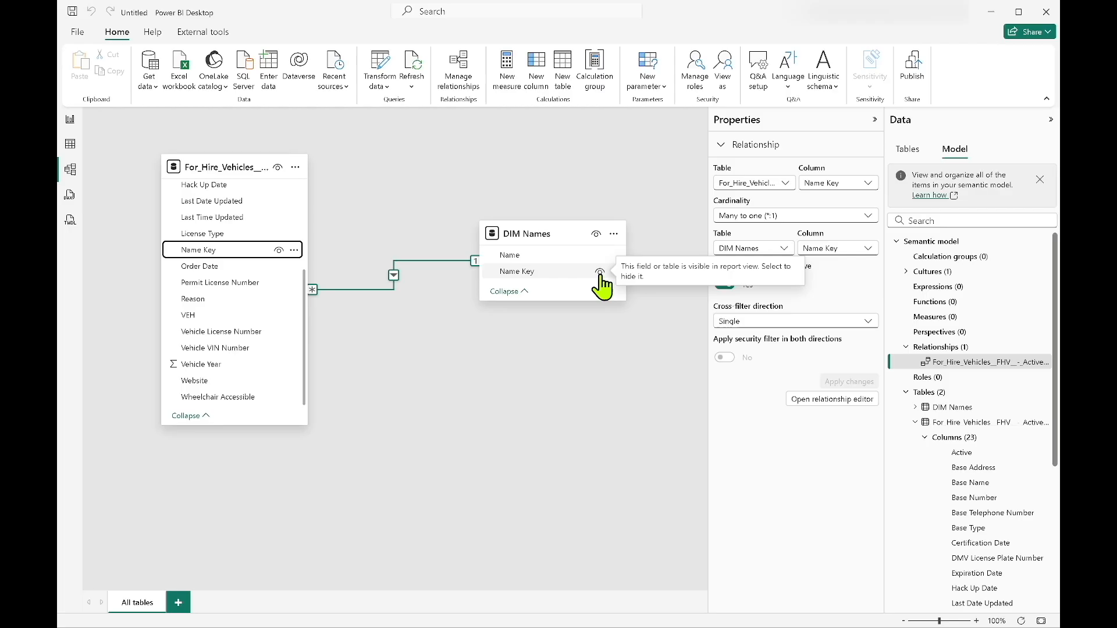
Hide the Name Key field from report view in both the DIM Names table and the vehicles table.
left_click(600, 272)
left_click(279, 250)
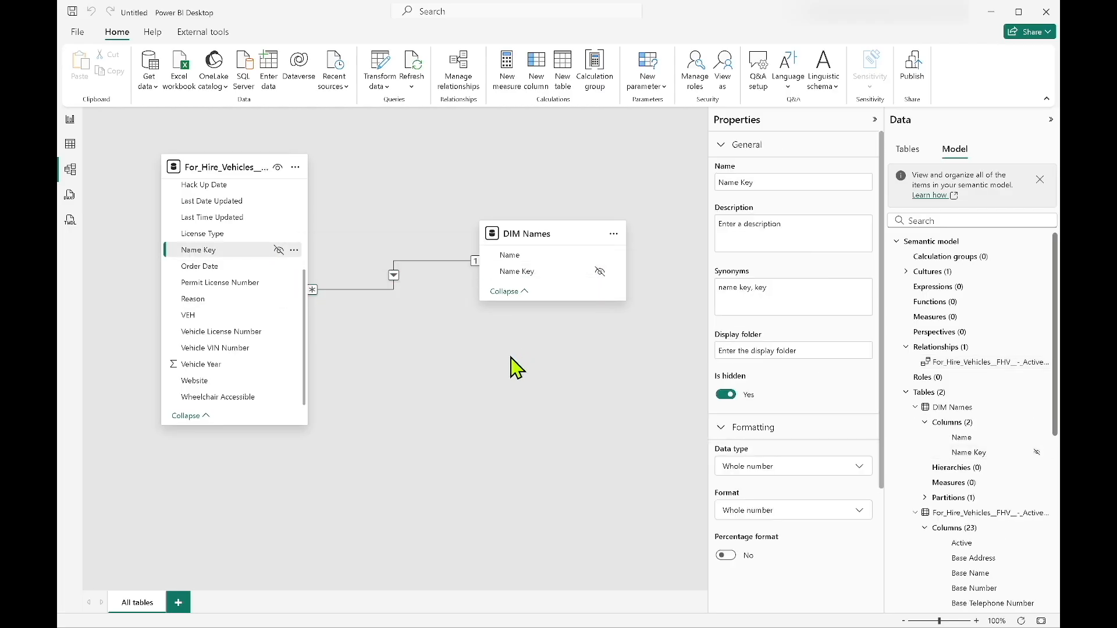